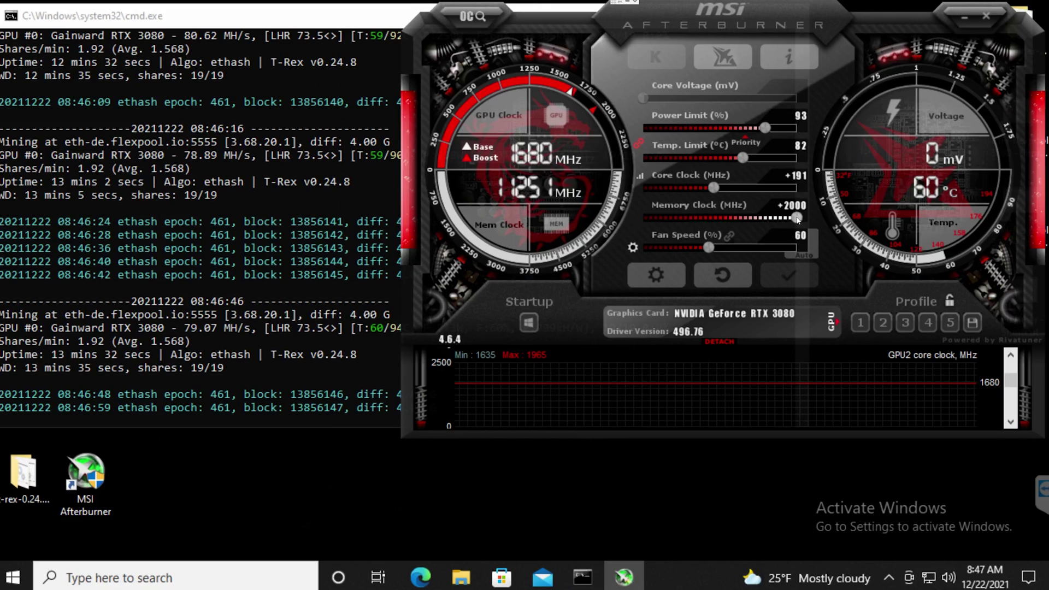
Apply lower memory clock offsets (+809, +1459, +1500, +1756, +1202) in turn, ending back at +2000 MHz
{"action": "mouse_move", "coordinate": [795, 218]}
{"action": "left_mouse_down"}
{"action": "mouse_move", "coordinate": [705, 220]}
{"action": "mouse_move", "coordinate": [798, 218]}
{"action": "left_mouse_up"}
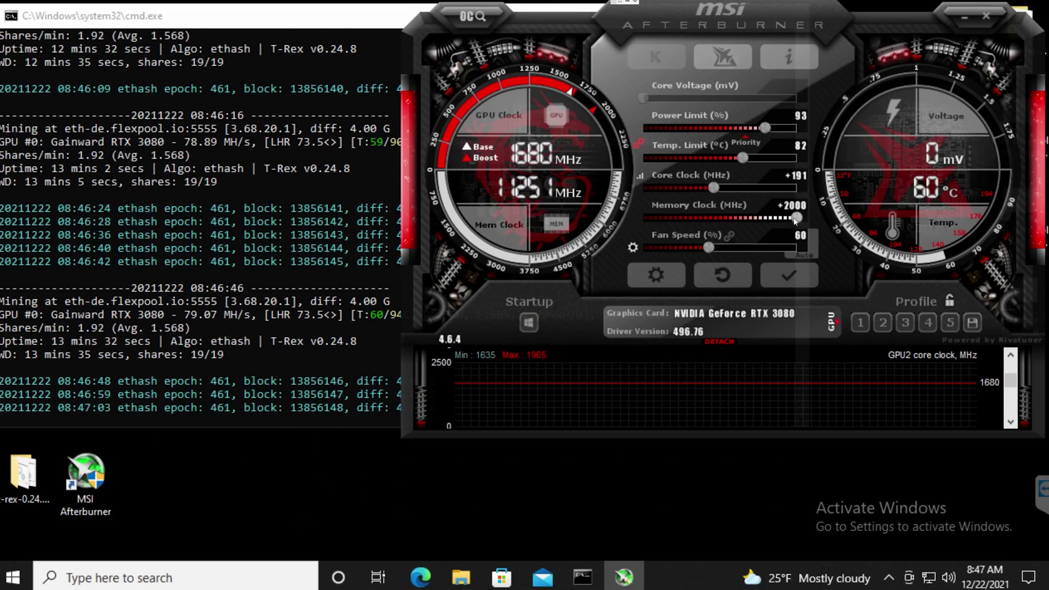
{"action": "left_click_drag", "start_coordinate": [794, 218], "coordinate": [763, 230]}
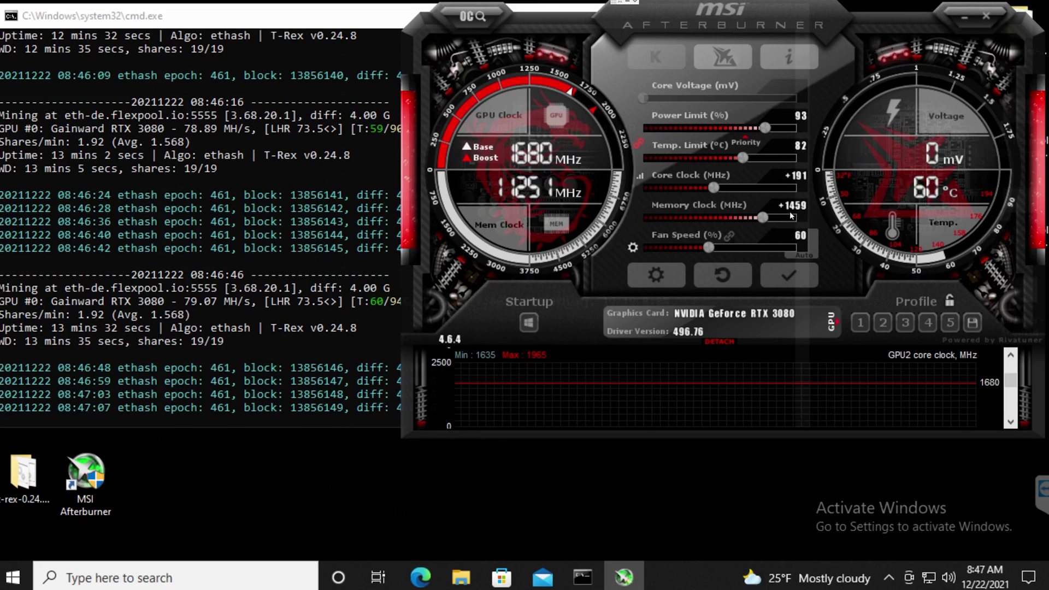
{"action": "key", "text": "Right"}
{"action": "key", "text": "Right"}
{"action": "key", "text": "Right"}
{"action": "key", "text": "Right"}
{"action": "key", "text": "Right"}
{"action": "key", "text": "Right"}
{"action": "key", "text": "Right"}
{"action": "key", "text": "Right"}
{"action": "key", "text": "Right"}
{"action": "key", "text": "Right"}
{"action": "key", "text": "Right"}
{"action": "key", "text": "Right"}
{"action": "key", "text": "Right"}
{"action": "key", "text": "Right"}
{"action": "key", "text": "Right"}
{"action": "key", "text": "Right"}
{"action": "key", "text": "Right"}
{"action": "key", "text": "Right"}
{"action": "key", "text": "Right"}
{"action": "key", "text": "Right"}
{"action": "left_click_drag", "start_coordinate": [697, 25], "coordinate": [676, 29]}
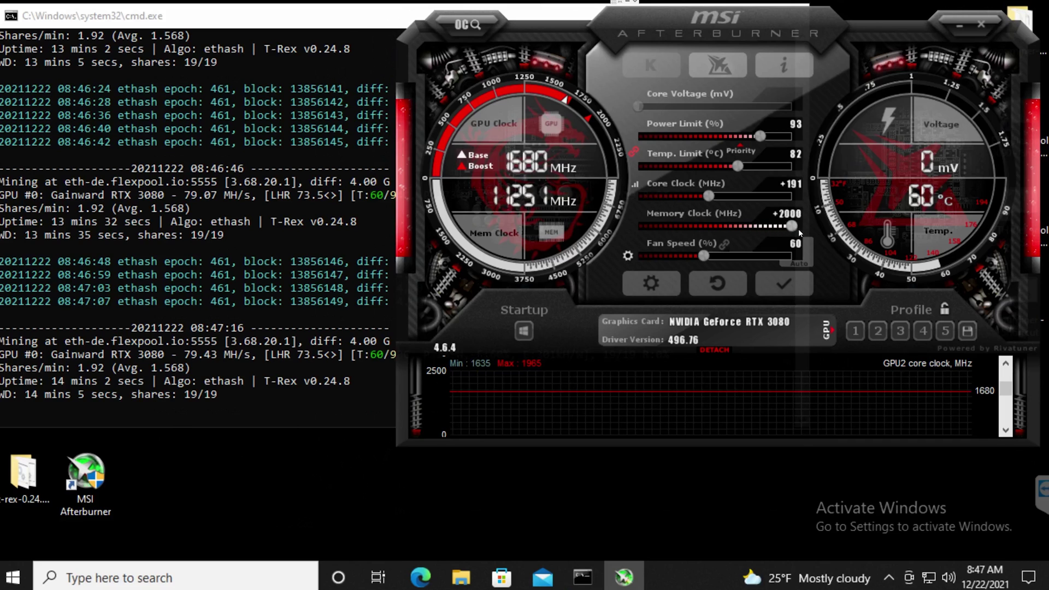
{"action": "left_click", "coordinate": [797, 282]}
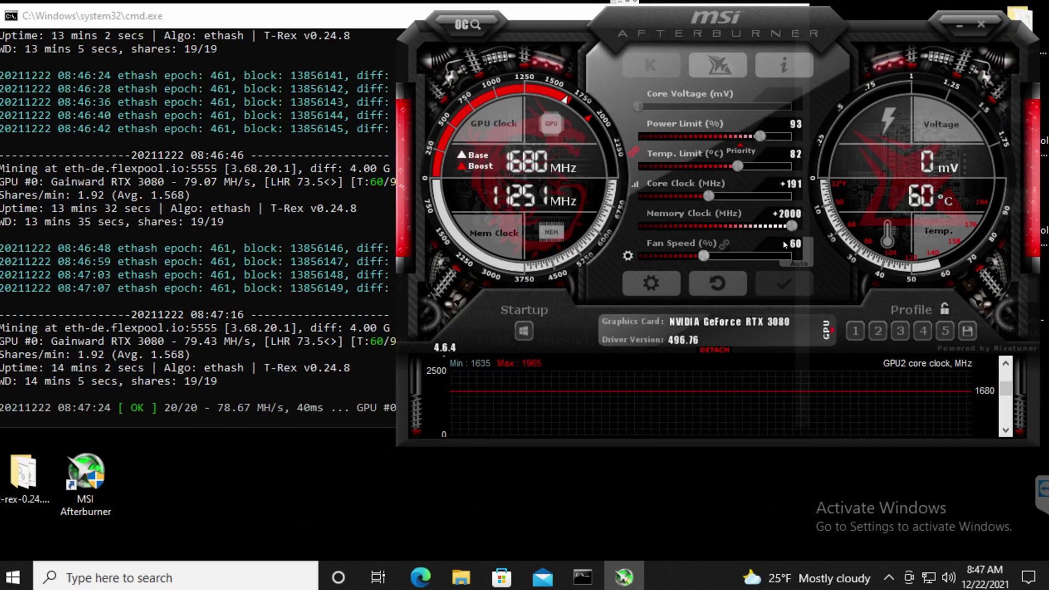
{"action": "left_click_drag", "start_coordinate": [792, 226], "coordinate": [778, 229]}
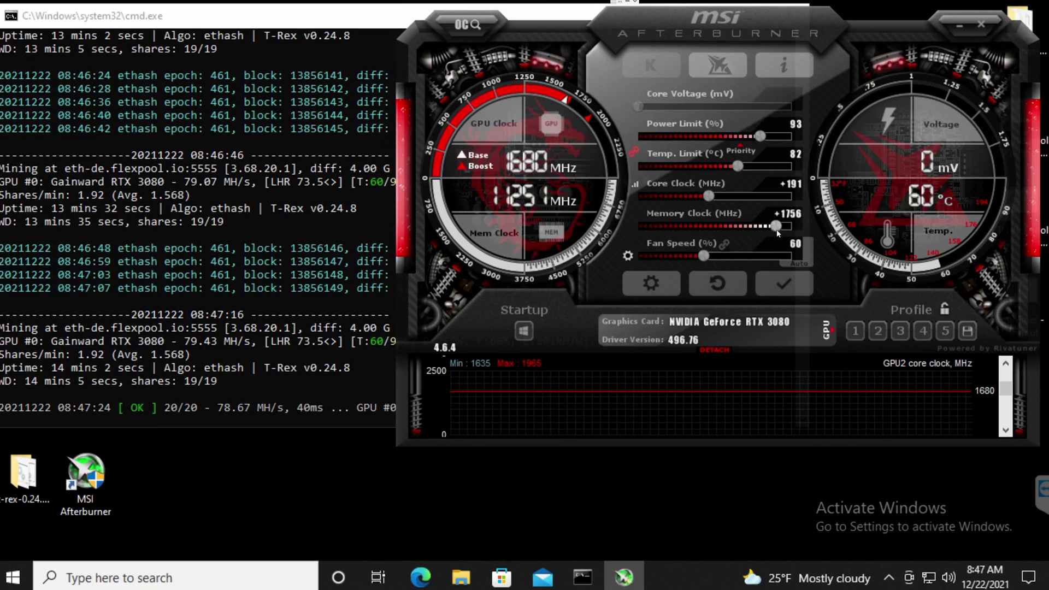
{"action": "left_click", "coordinate": [785, 284]}
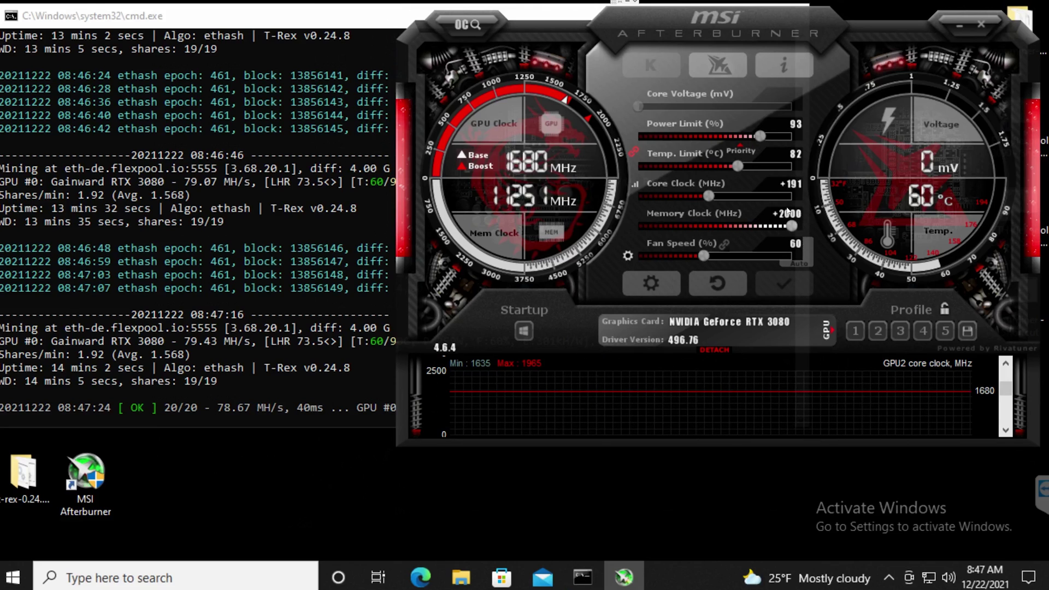
{"action": "mouse_move", "coordinate": [791, 227]}
{"action": "left_mouse_down"}
{"action": "mouse_move", "coordinate": [743, 235]}
{"action": "mouse_move", "coordinate": [799, 229]}
{"action": "left_mouse_up"}
{"action": "left_click", "coordinate": [787, 286]}
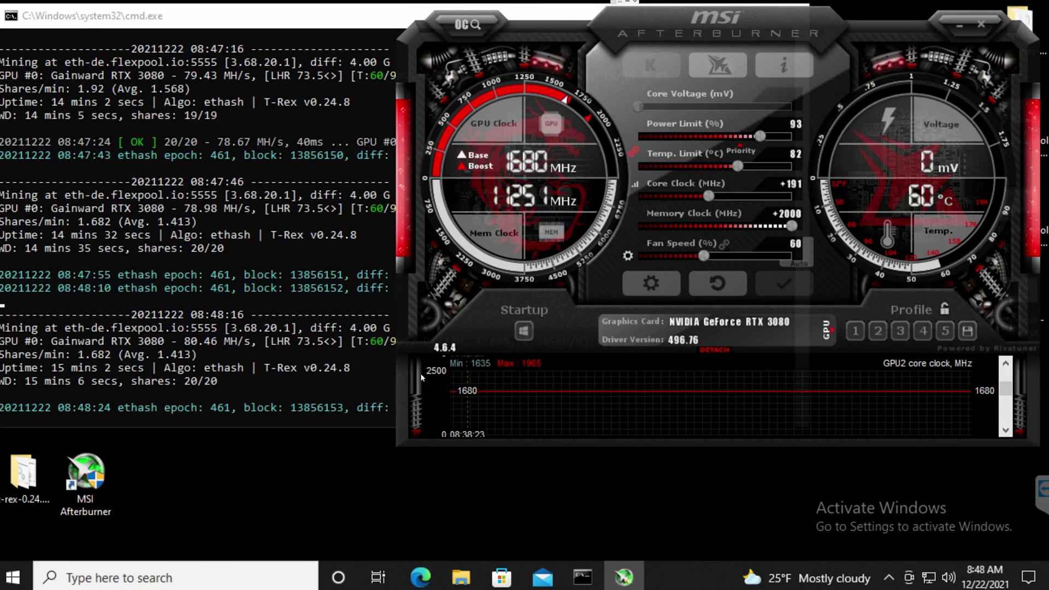
Bring the T-Rex console forward and scroll through it to review the launch command and hashrate
{"action": "left_click", "coordinate": [164, 336]}
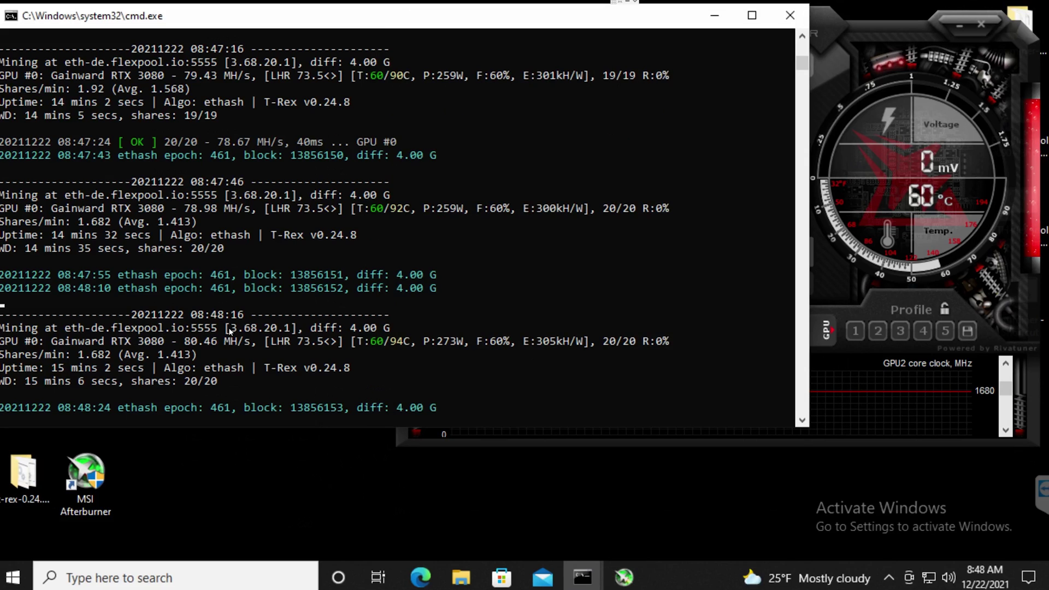
{"action": "left_click_drag", "start_coordinate": [801, 63], "coordinate": [807, 51]}
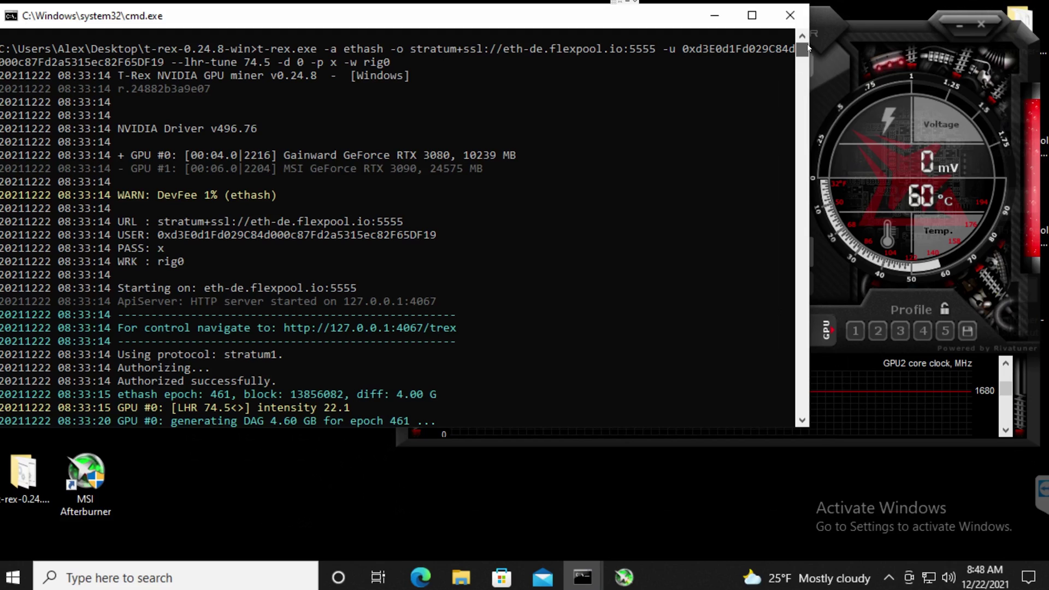
{"action": "left_click_drag", "start_coordinate": [809, 52], "coordinate": [810, 56]}
{"action": "left_click_drag", "start_coordinate": [810, 54], "coordinate": [810, 68]}
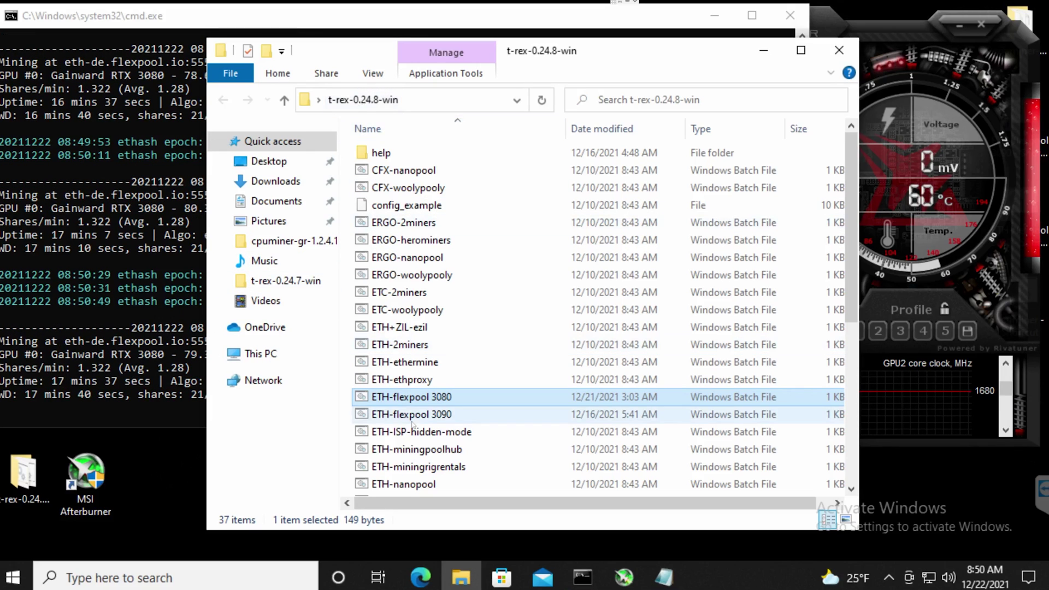
Open ETH-flexpool 3080 in Notepad and review its stratum pool address
{"action": "right_click", "coordinate": [408, 398]}
{"action": "left_click", "coordinate": [535, 171]}
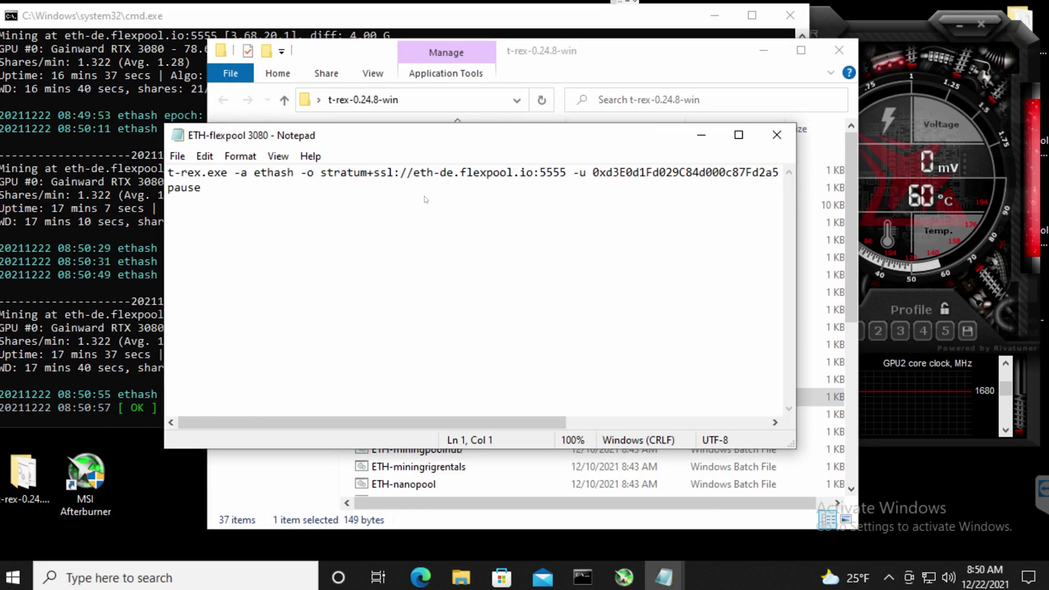
{"action": "scroll", "coordinate": [411, 195], "scroll_direction": "right", "scroll_amount": 5}
{"action": "scroll", "coordinate": [377, 176], "scroll_direction": "left", "scroll_amount": 5}
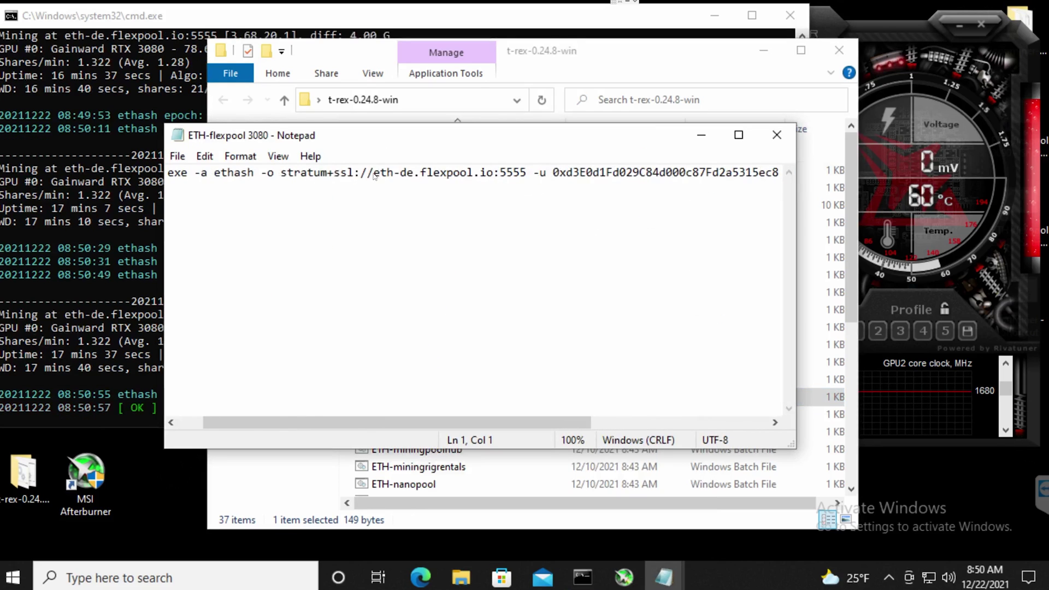
{"action": "scroll", "coordinate": [378, 176], "scroll_direction": "right", "scroll_amount": 3}
{"action": "left_click_drag", "start_coordinate": [420, 174], "coordinate": [553, 174]}
{"action": "scroll", "coordinate": [556, 178], "scroll_direction": "left", "scroll_amount": 5}
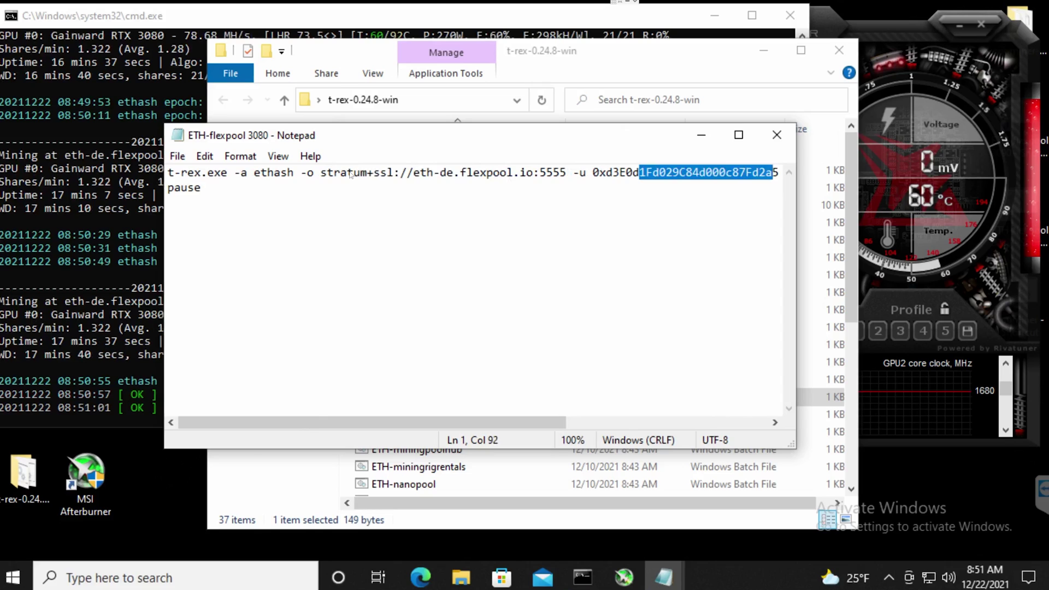
{"action": "left_click_drag", "start_coordinate": [348, 174], "coordinate": [427, 174]}
{"action": "left_click_drag", "start_coordinate": [517, 190], "coordinate": [628, 183]}
{"action": "scroll", "coordinate": [441, 183], "scroll_direction": "right", "scroll_amount": 3}
{"action": "scroll", "coordinate": [441, 183], "scroll_direction": "right", "scroll_amount": 5}
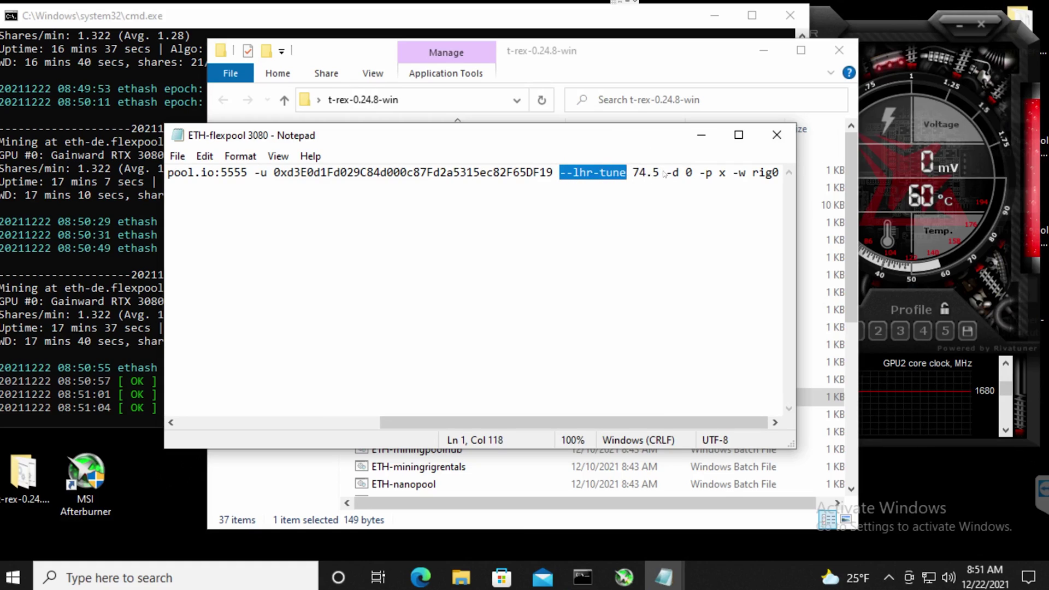
Review the --lhr-tune 74.5 option without changing it, then return to the miner console
{"action": "double_click", "coordinate": [662, 174]}
{"action": "left_click", "coordinate": [633, 175]}
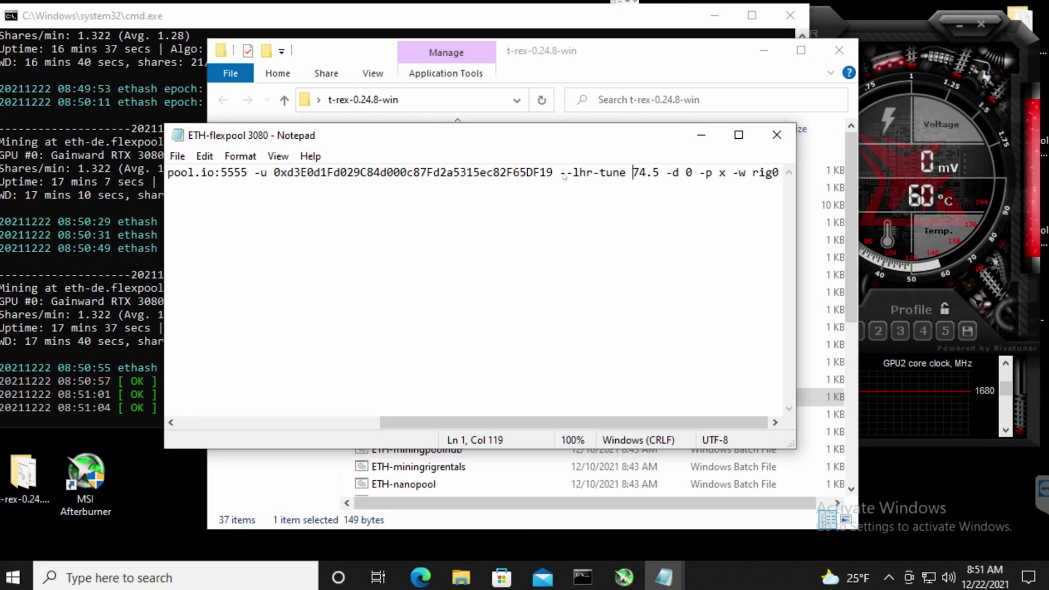
{"action": "left_click_drag", "start_coordinate": [567, 178], "coordinate": [655, 180]}
{"action": "left_click", "coordinate": [654, 179]}
{"action": "scroll", "coordinate": [537, 187], "scroll_direction": "left", "scroll_amount": 3}
{"action": "scroll", "coordinate": [537, 187], "scroll_direction": "right", "scroll_amount": 4}
{"action": "left_click_drag", "start_coordinate": [567, 179], "coordinate": [638, 182]}
{"action": "left_click", "coordinate": [574, 204]}
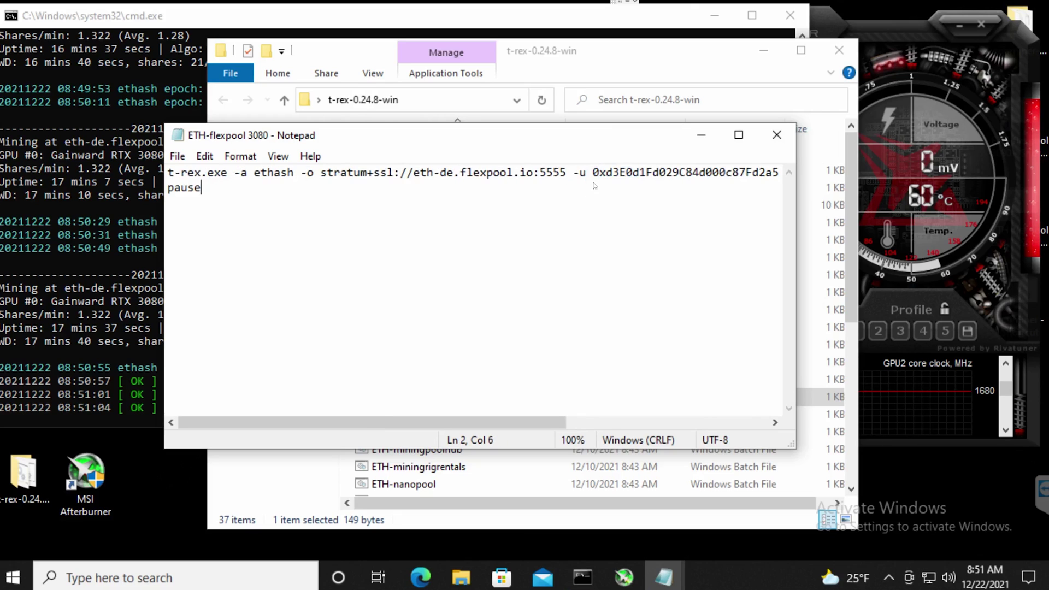
{"action": "scroll", "coordinate": [574, 204], "scroll_direction": "right", "scroll_amount": 4}
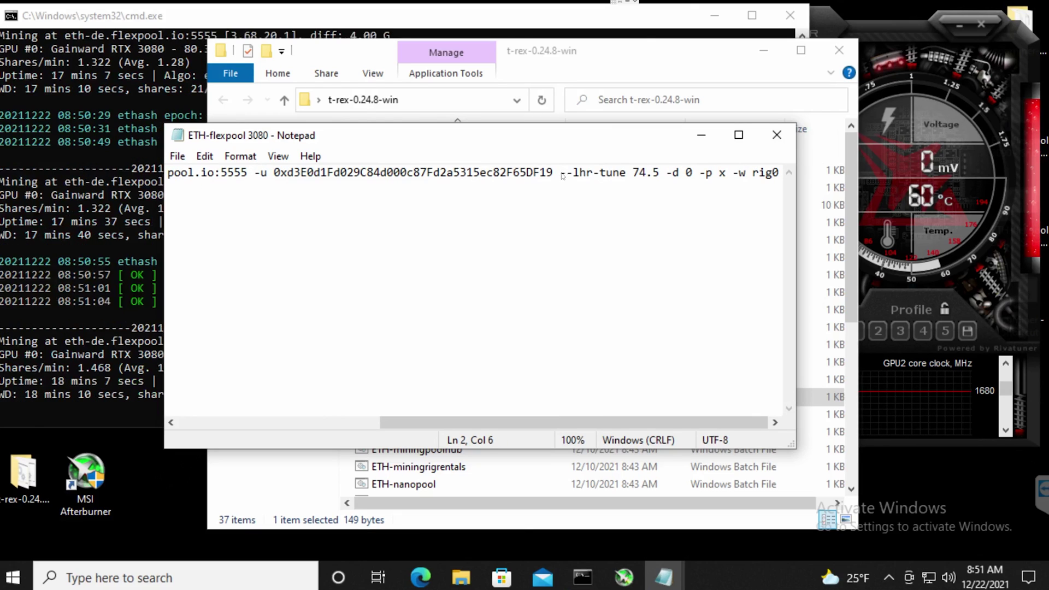
{"action": "left_click_drag", "start_coordinate": [561, 174], "coordinate": [653, 186]}
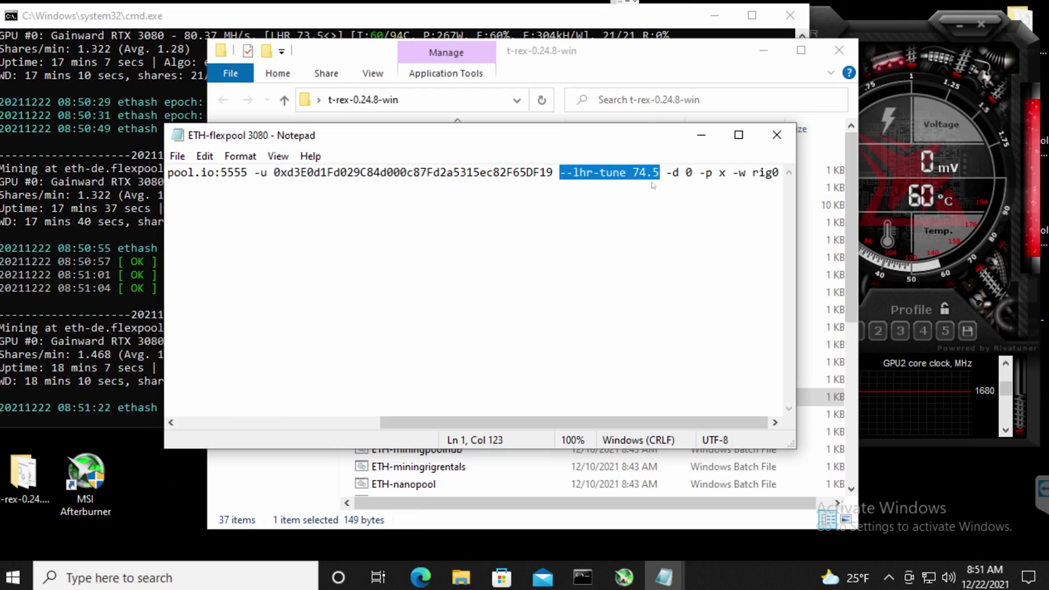
{"action": "scroll", "coordinate": [580, 216], "scroll_direction": "left", "scroll_amount": 3}
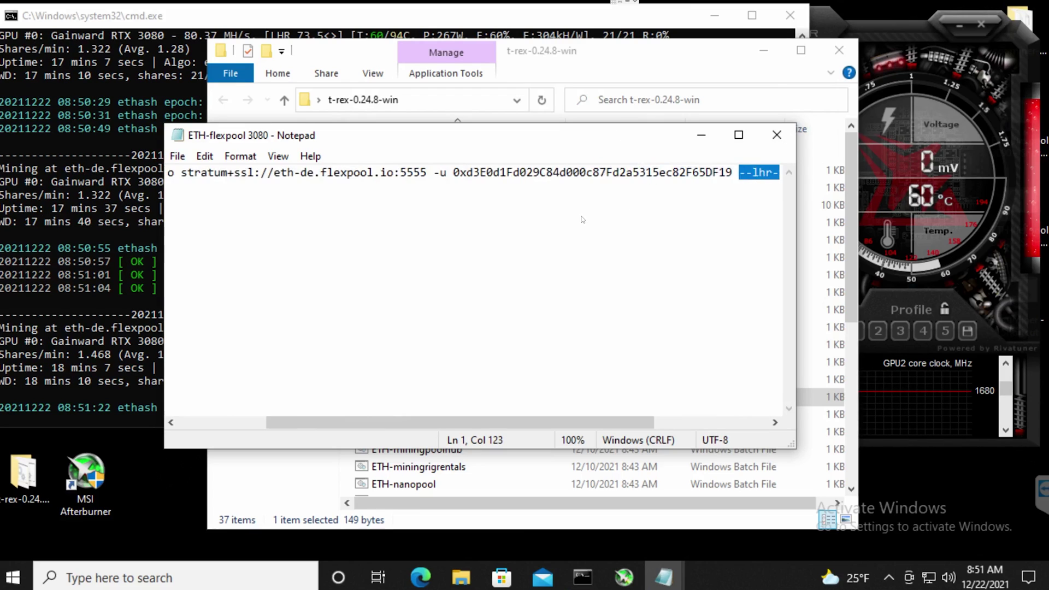
{"action": "scroll", "coordinate": [554, 208], "scroll_direction": "right", "scroll_amount": 3}
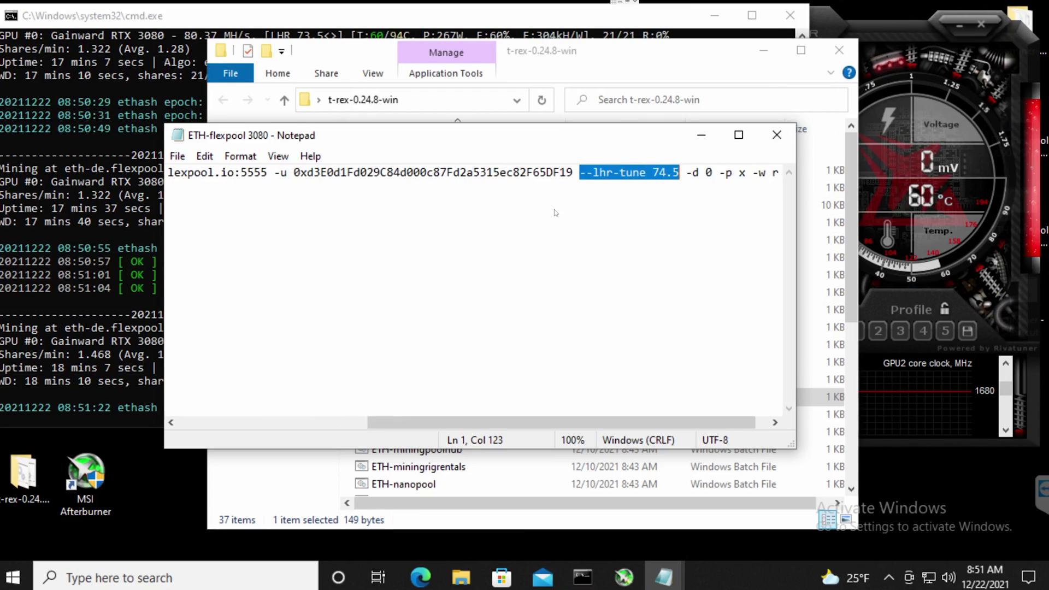
{"action": "left_click", "coordinate": [583, 192]}
{"action": "scroll", "coordinate": [581, 179], "scroll_direction": "right", "scroll_amount": 5}
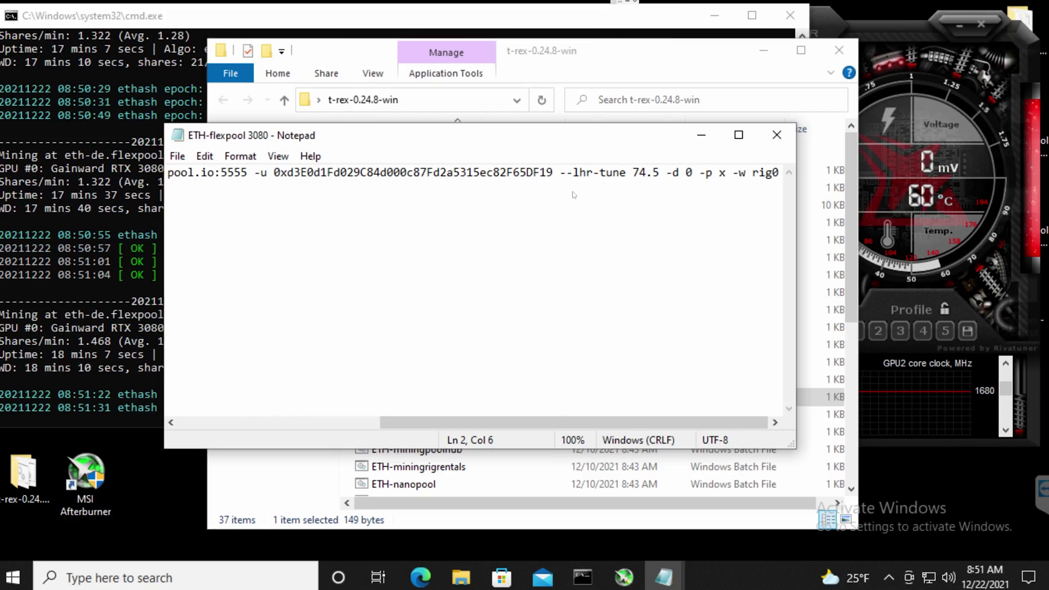
{"action": "left_click", "coordinate": [105, 246]}
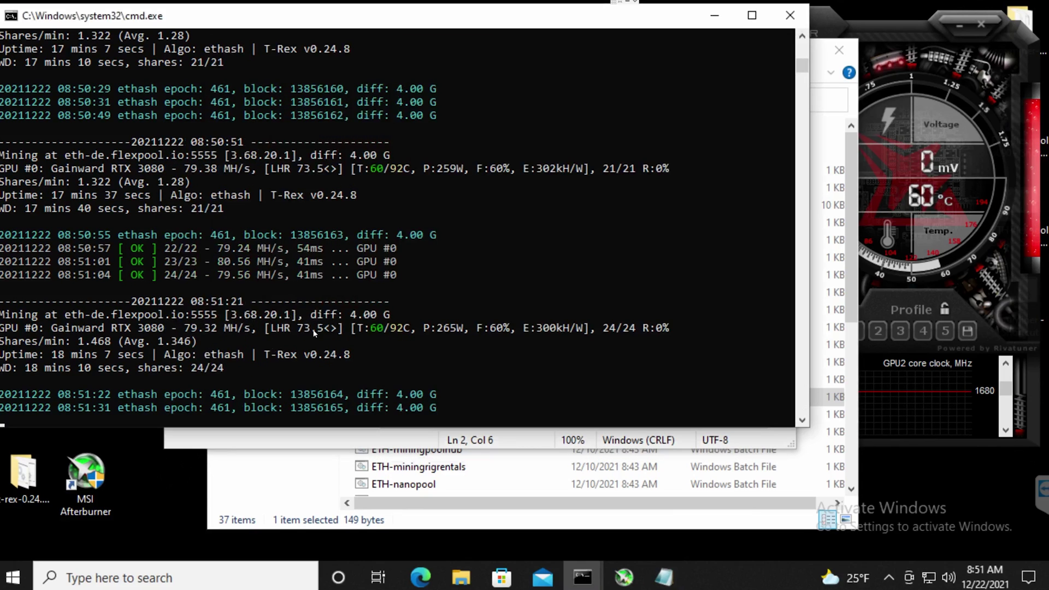
Switch briefly to the Notepad script, then back to the T-Rex miner console
{"action": "left_click", "coordinate": [350, 441]}
{"action": "left_click", "coordinate": [87, 247]}
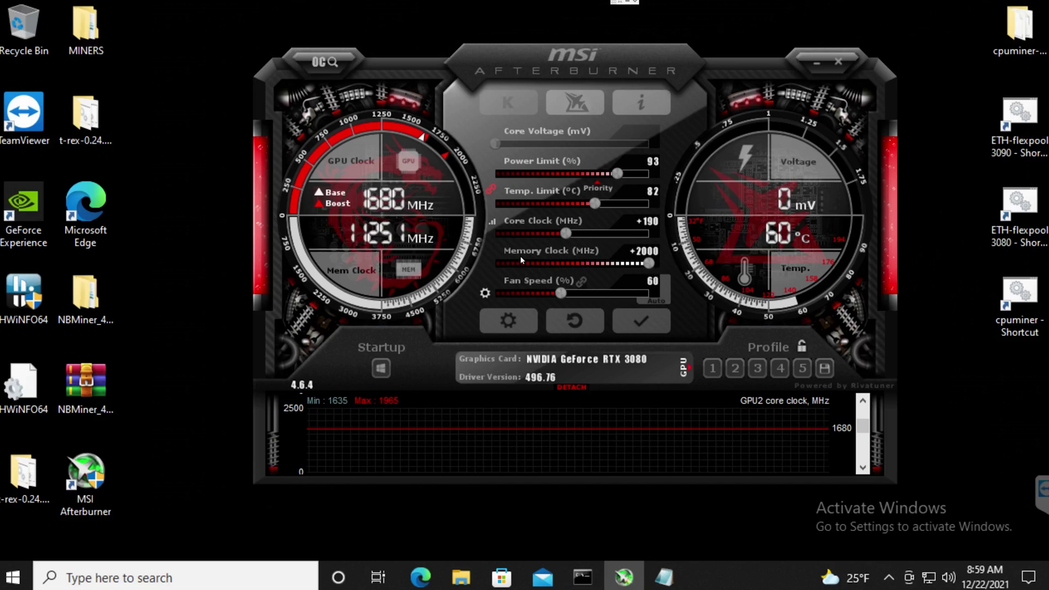
{"action": "left_click", "coordinate": [493, 222]}
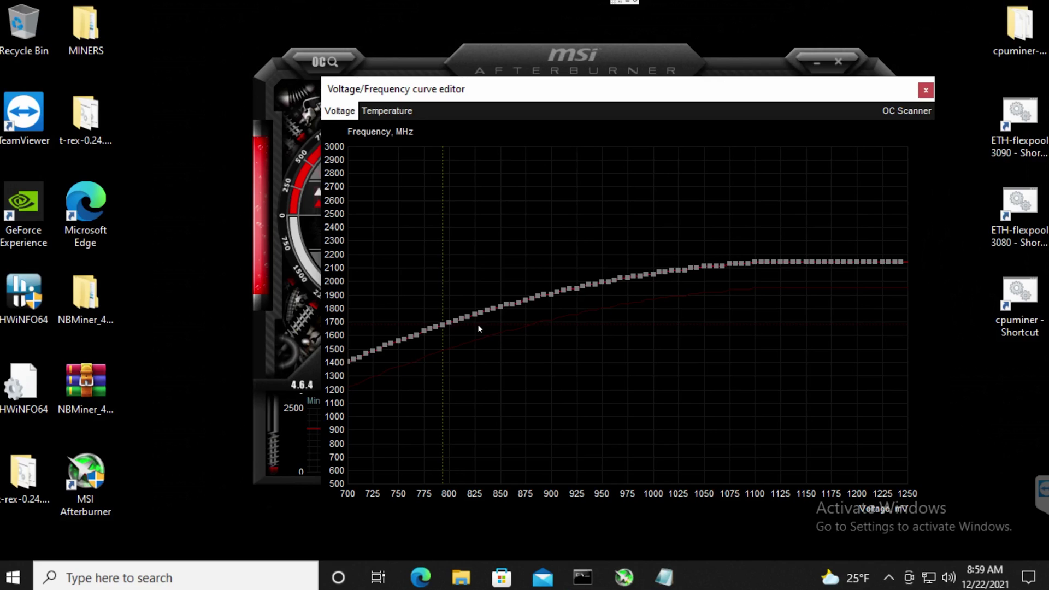
{"action": "left_click", "coordinate": [442, 326]}
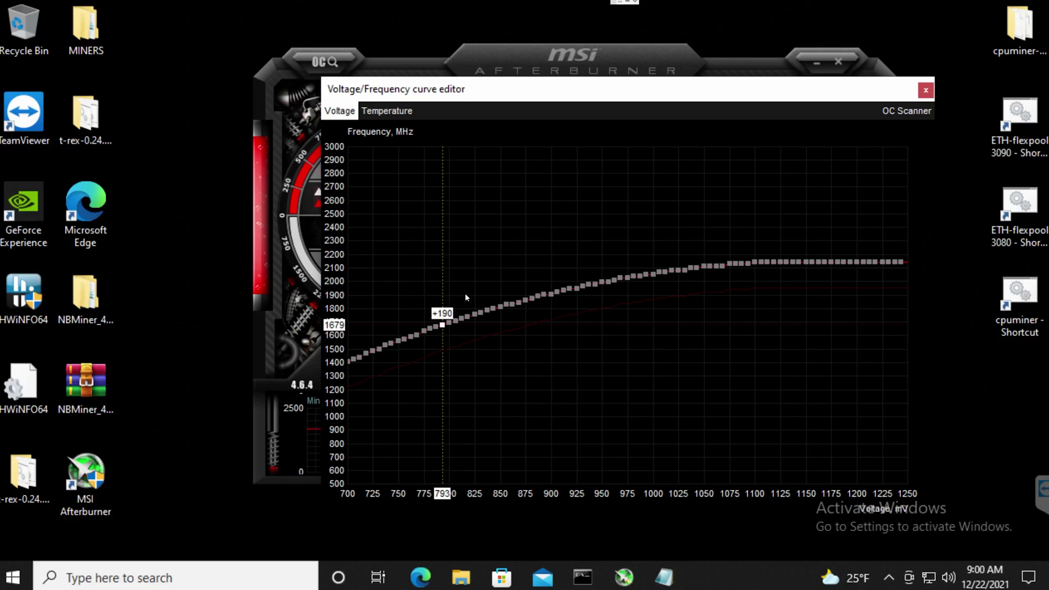
{"action": "left_click", "coordinate": [926, 91]}
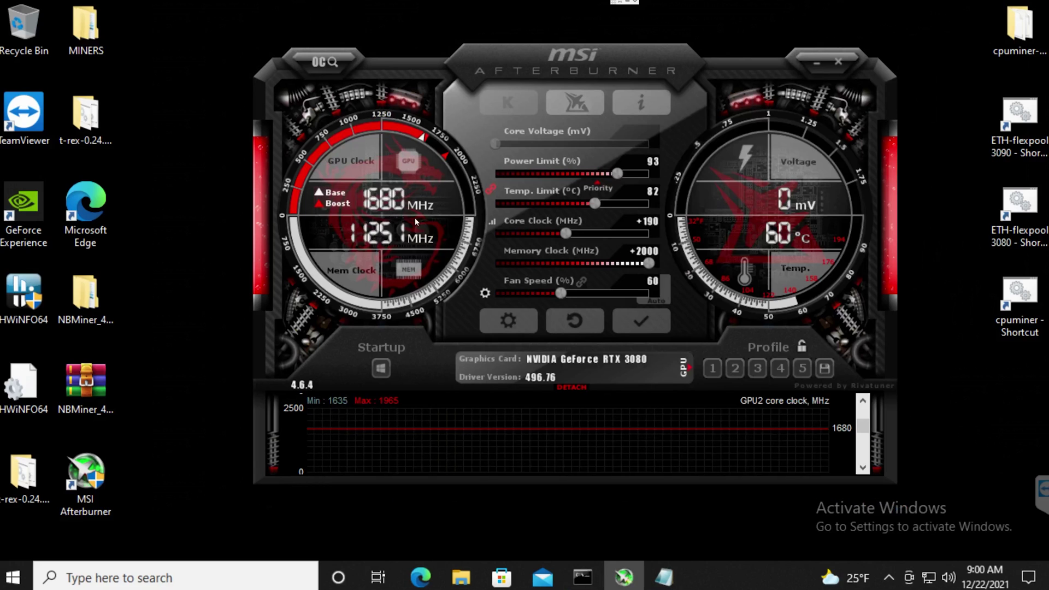
Reopen the curve editor and read the 793 mV point at 1679 MHz (+190)
{"action": "left_click", "coordinate": [493, 220]}
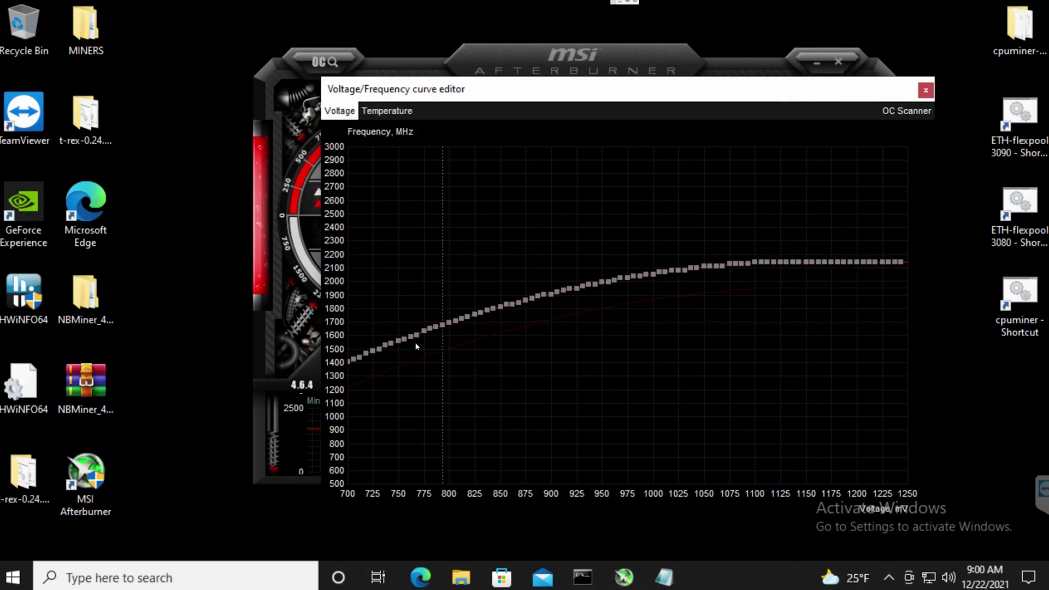
{"action": "mouse_move", "coordinate": [445, 326]}
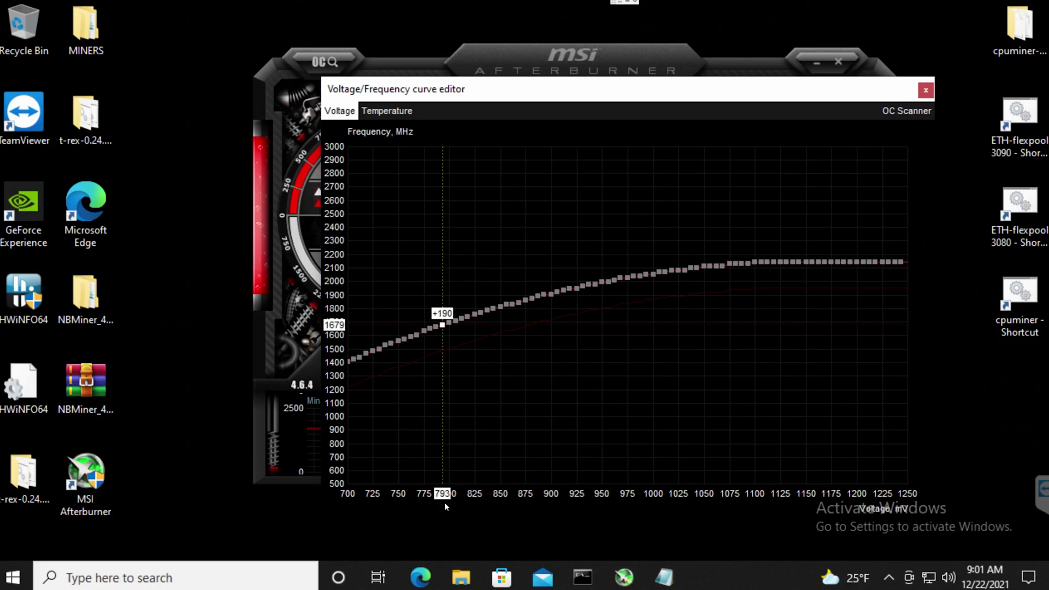
Drag the 793 mV point through 1746 and 1673 MHz, ending at 1574 MHz (+85)
{"action": "left_click_drag", "start_coordinate": [443, 326], "coordinate": [443, 316]}
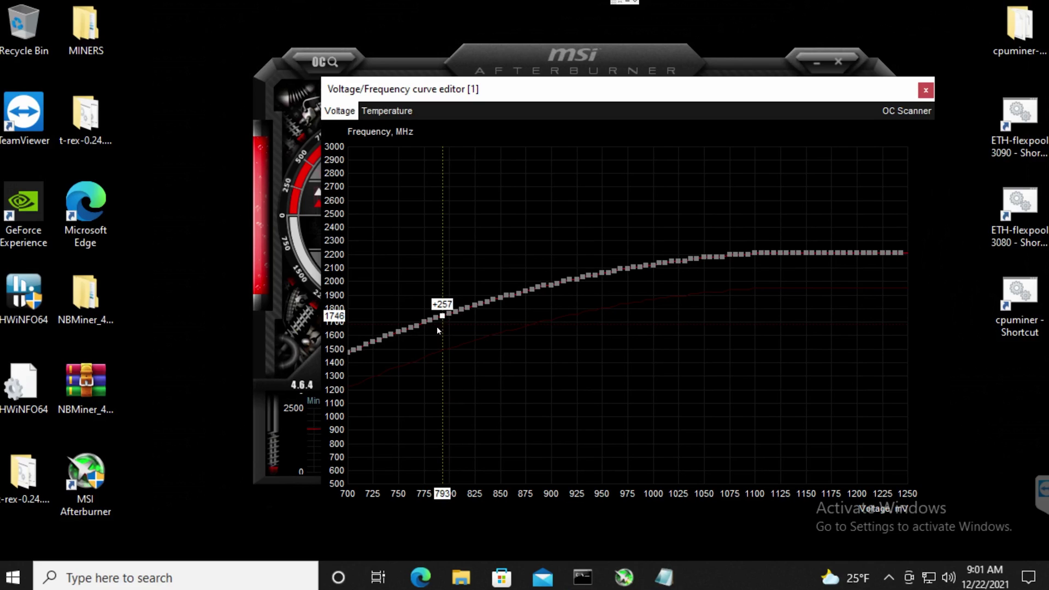
{"action": "left_click_drag", "start_coordinate": [443, 317], "coordinate": [457, 233]}
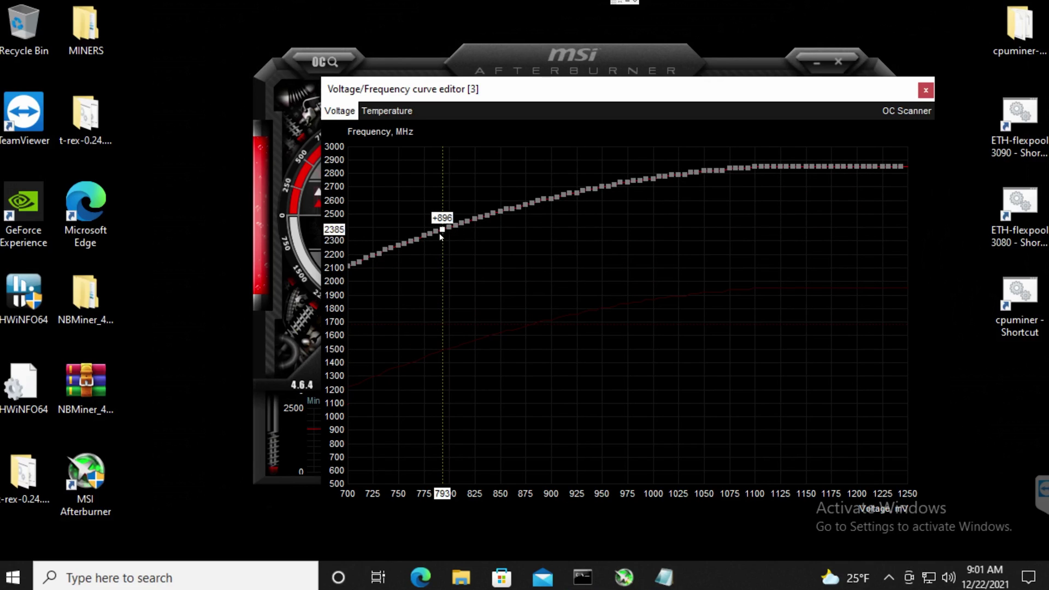
{"action": "left_click_drag", "start_coordinate": [442, 232], "coordinate": [443, 331]}
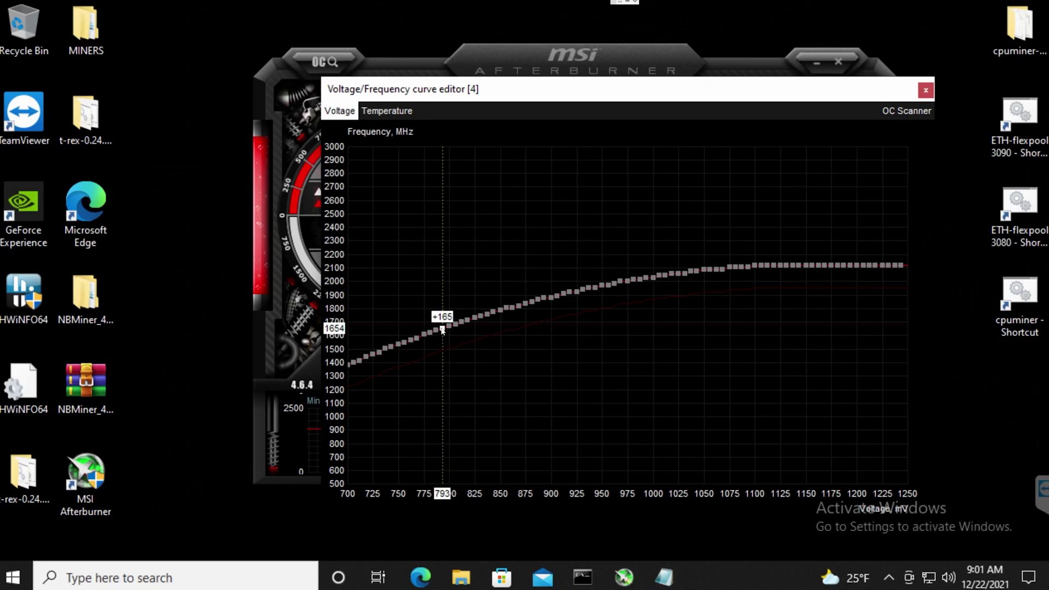
{"action": "left_click_drag", "start_coordinate": [443, 332], "coordinate": [443, 338]}
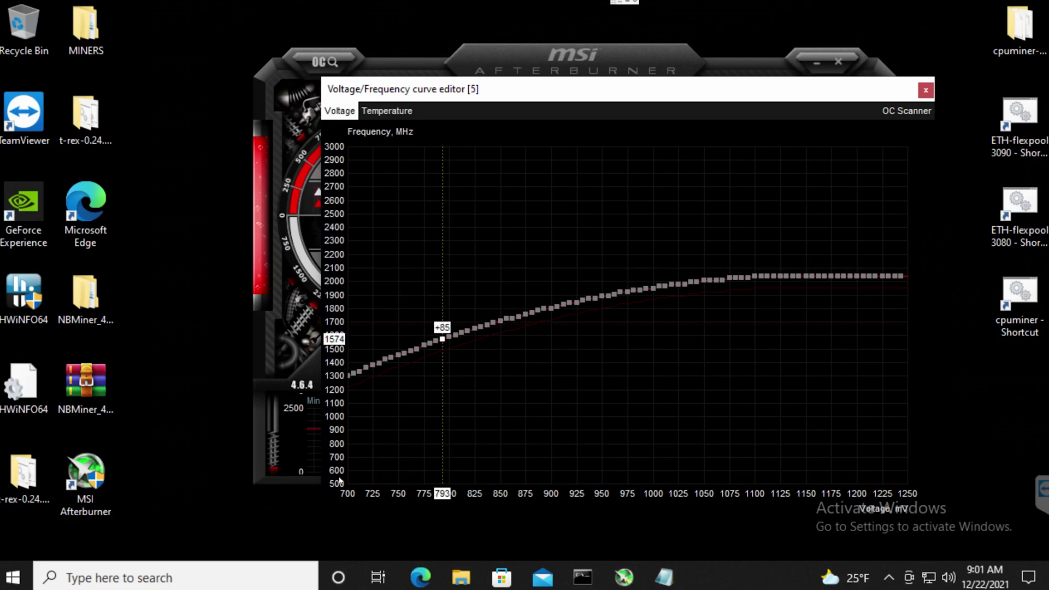